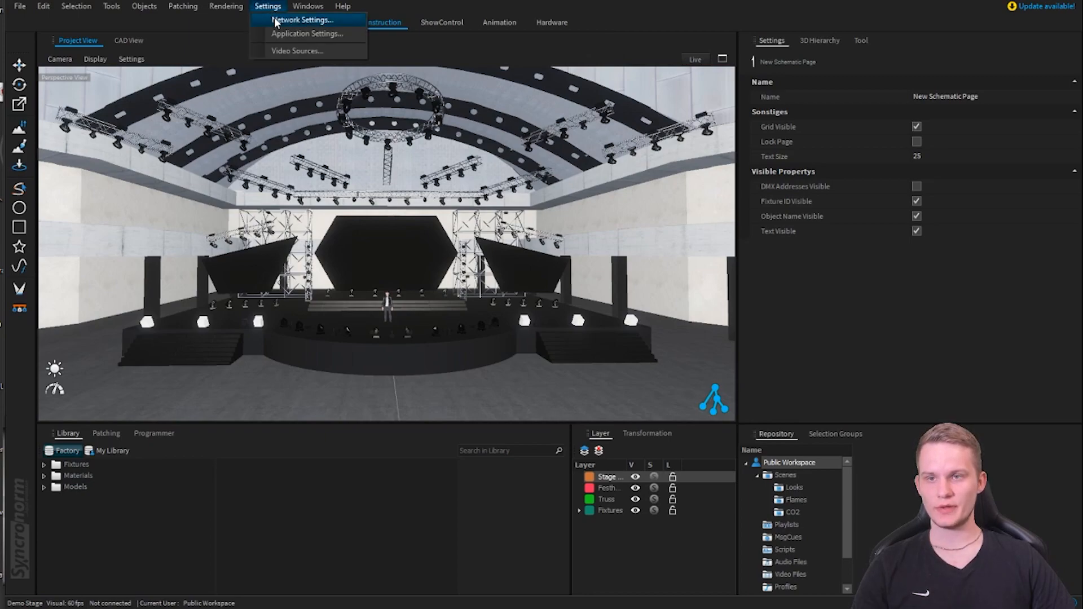
- Assign the TP-Link Gigabit PCI Express Adapter to ArtNET and sACN in the network settings and acknowledge the restart notice
left_click(278, 21)
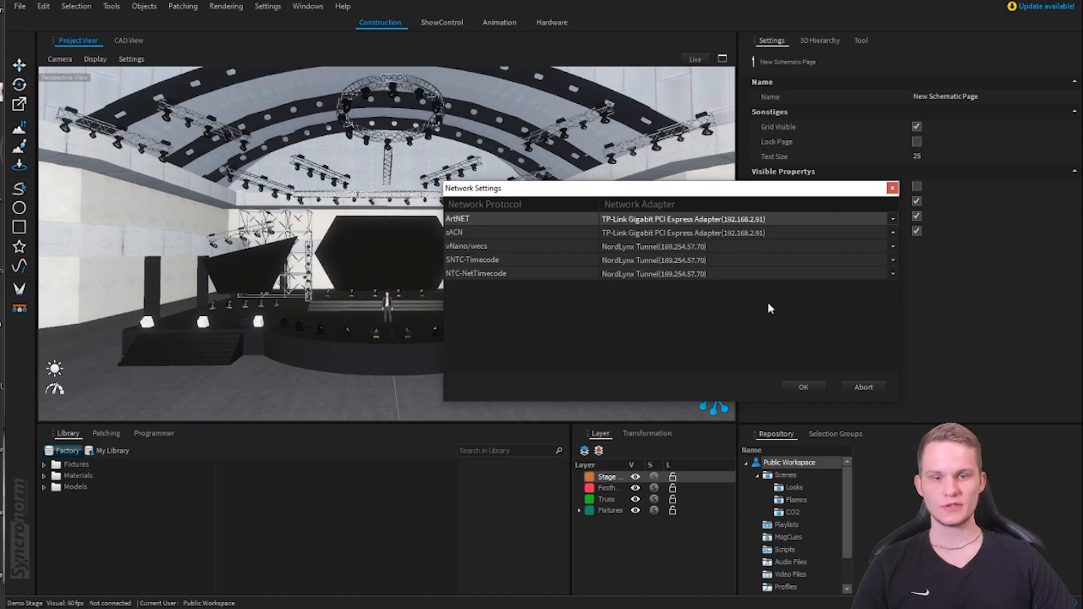
left_click(807, 387)
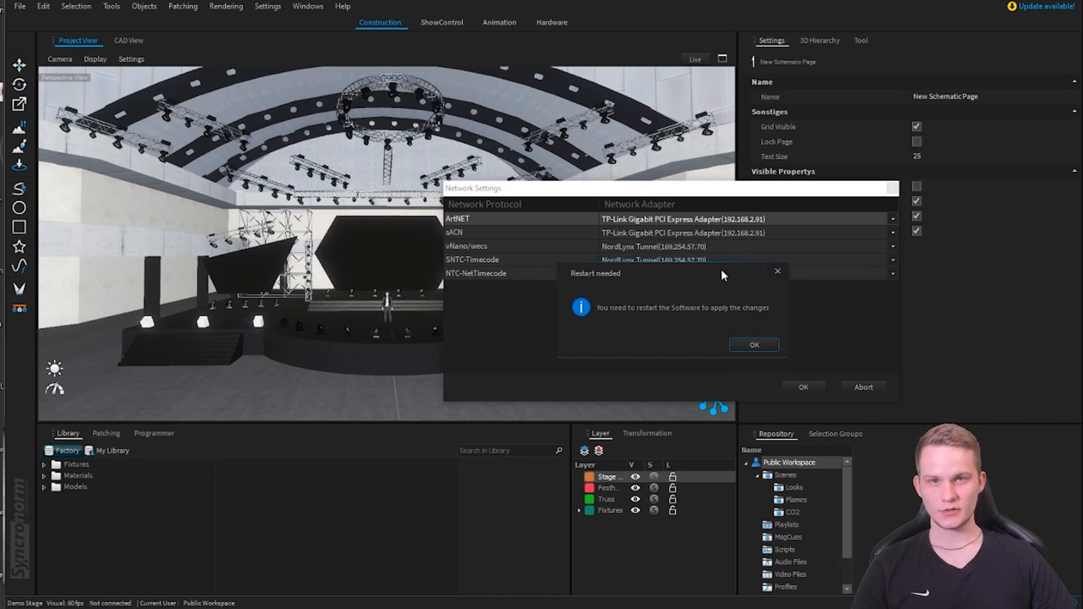
left_click(753, 345)
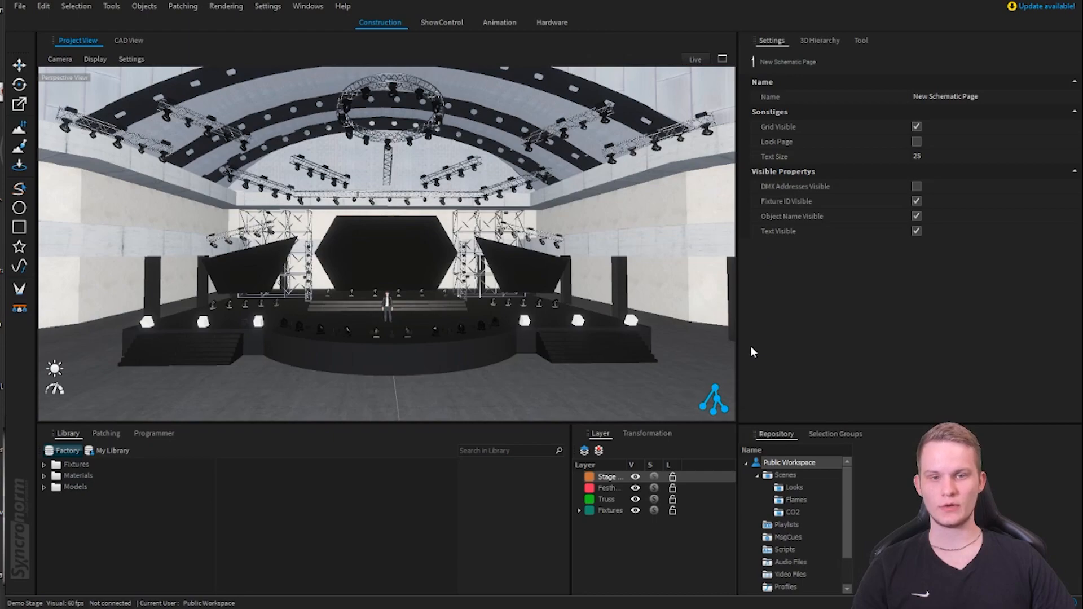
- Add a Virtual ShowPlayer in the Hardware Manager
left_click(556, 23)
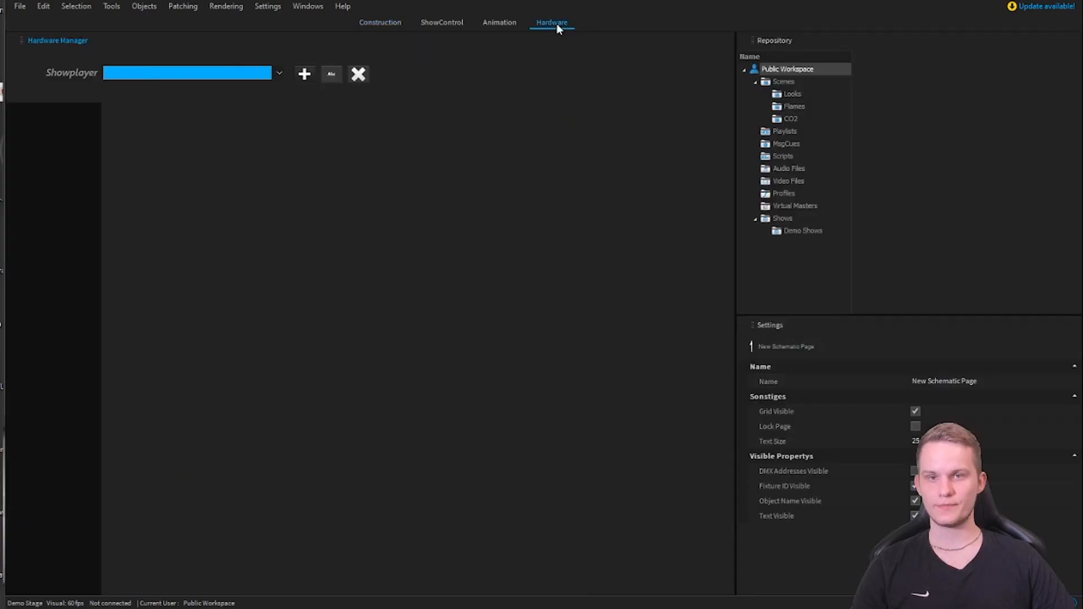
left_click(308, 76)
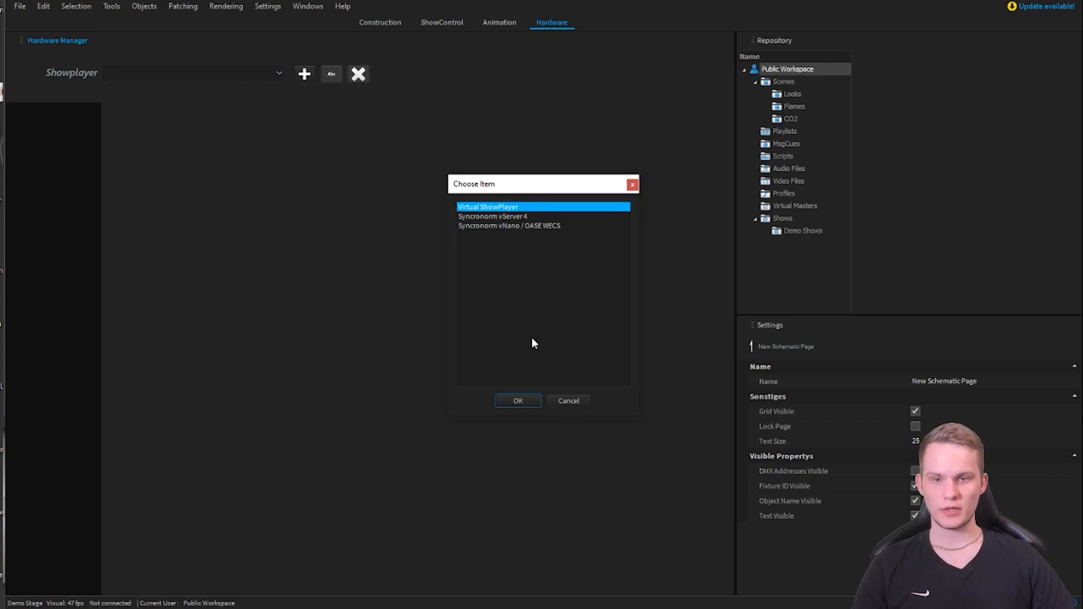
left_click(518, 402)
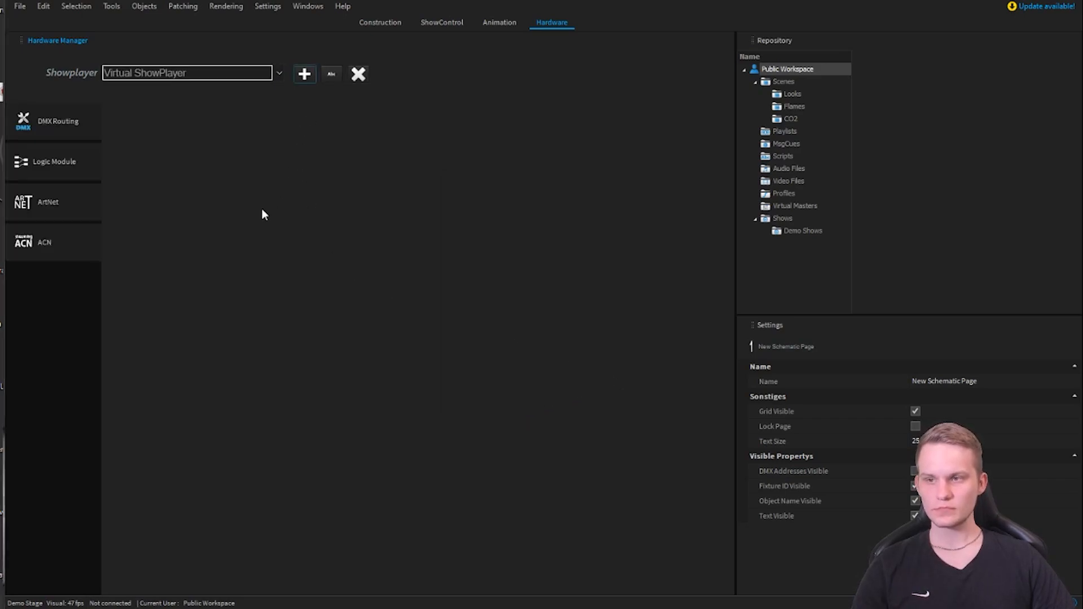
- Enable ArtNet input for the Virtual ShowPlayer and set it to Overwrite Mode
left_click(41, 246)
left_click(68, 209)
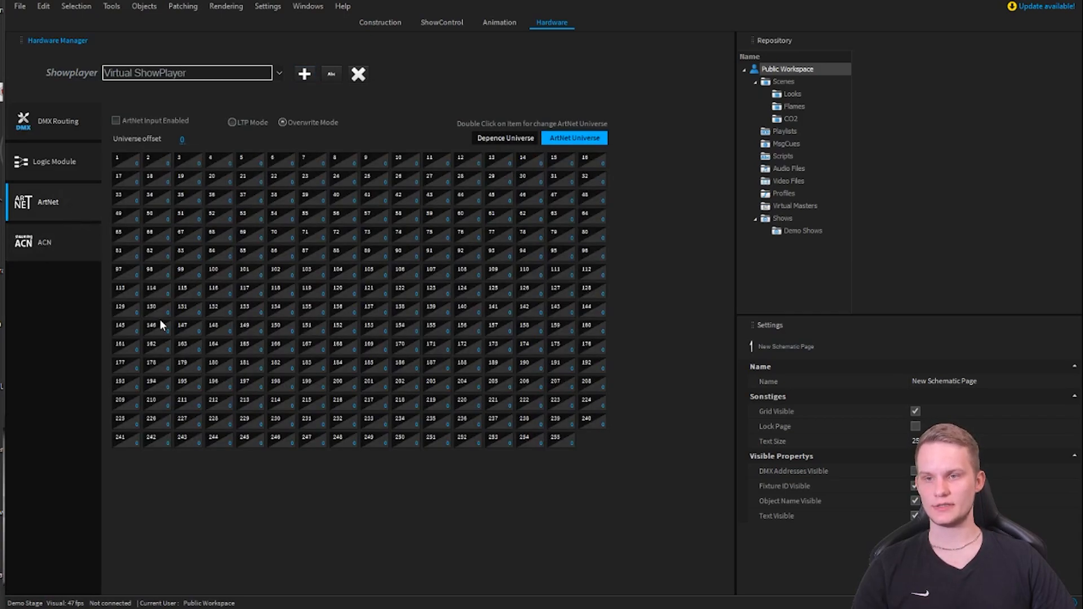
left_click(56, 237)
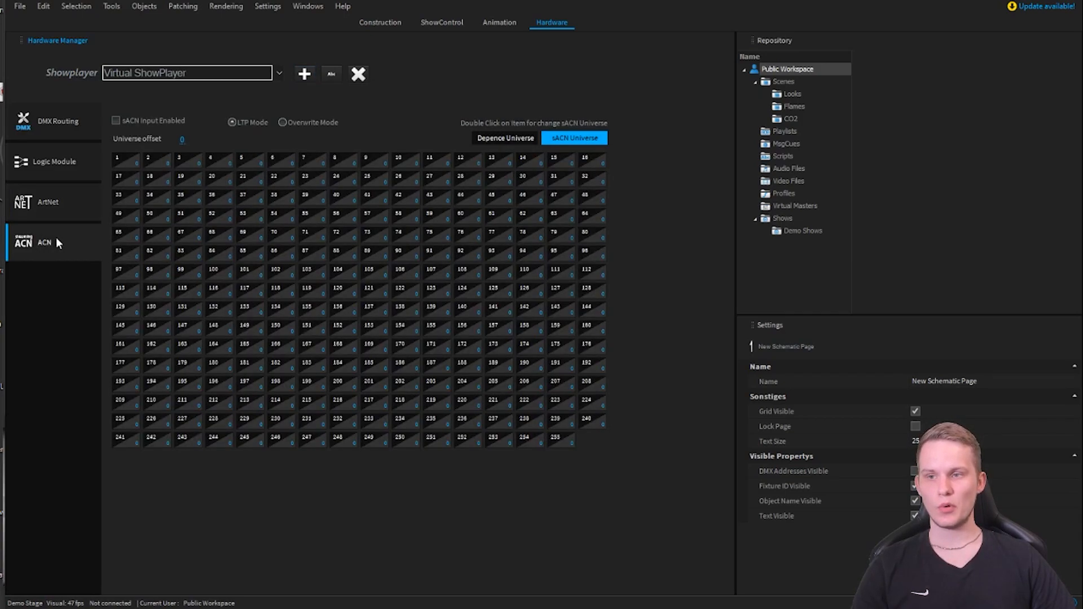
left_click(69, 203)
left_click(78, 230)
left_click(78, 219)
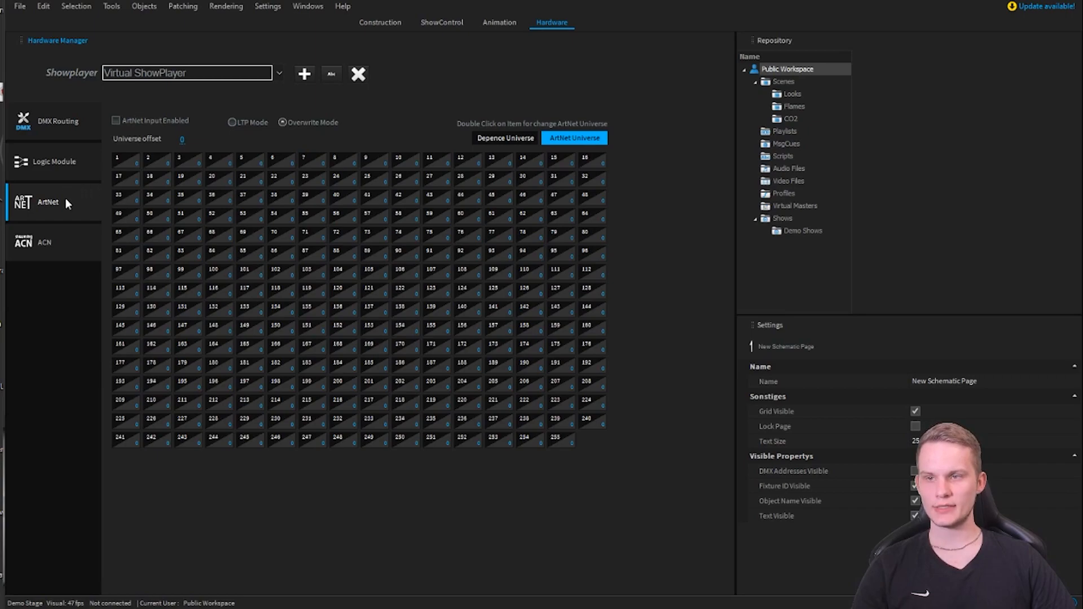
left_click(175, 122)
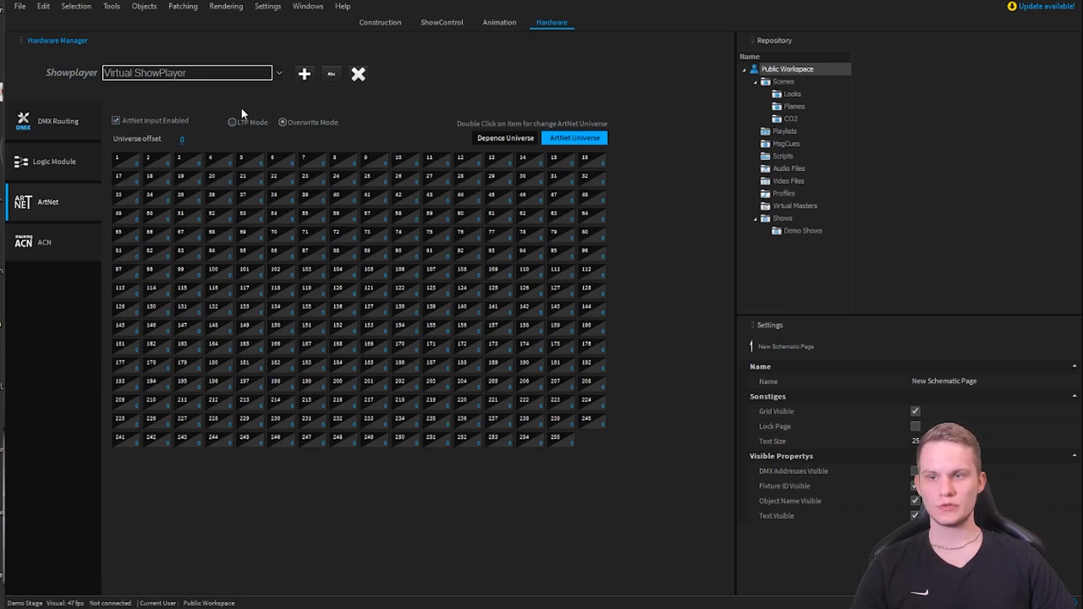
left_click(232, 122)
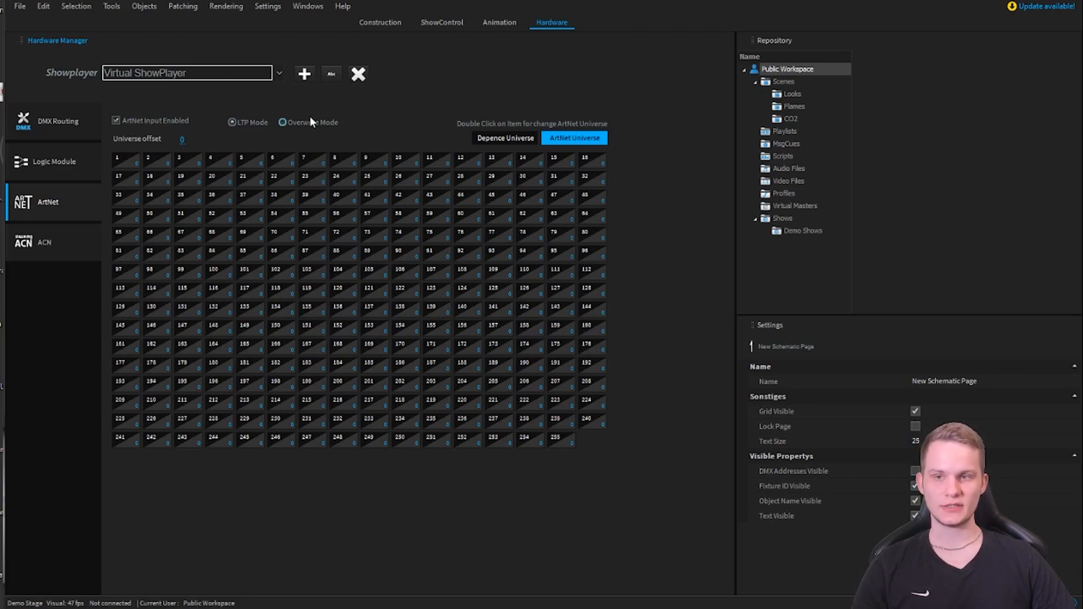
left_click(292, 120)
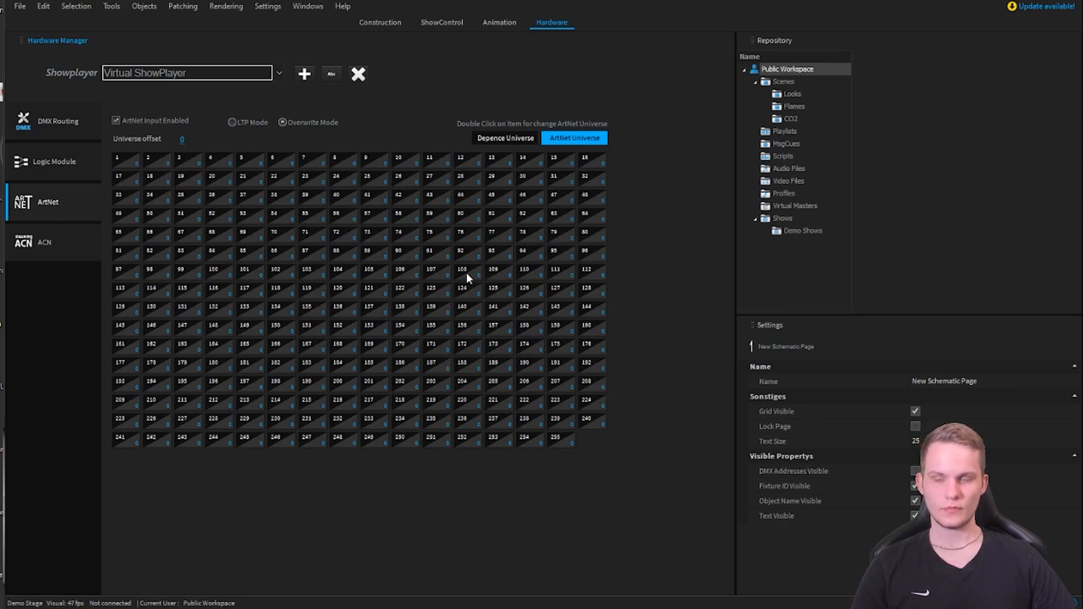
- Apply a universe offset of 0 to number the ShowPlayer's ArtNet universes consecutively from 0
double_click(183, 142)
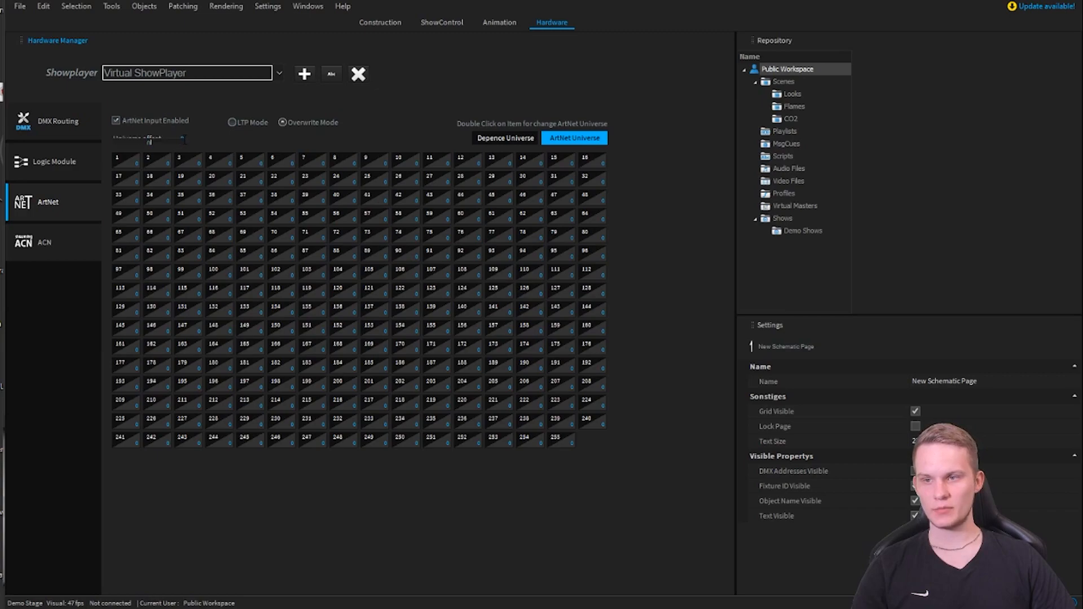
key("BackSpace")
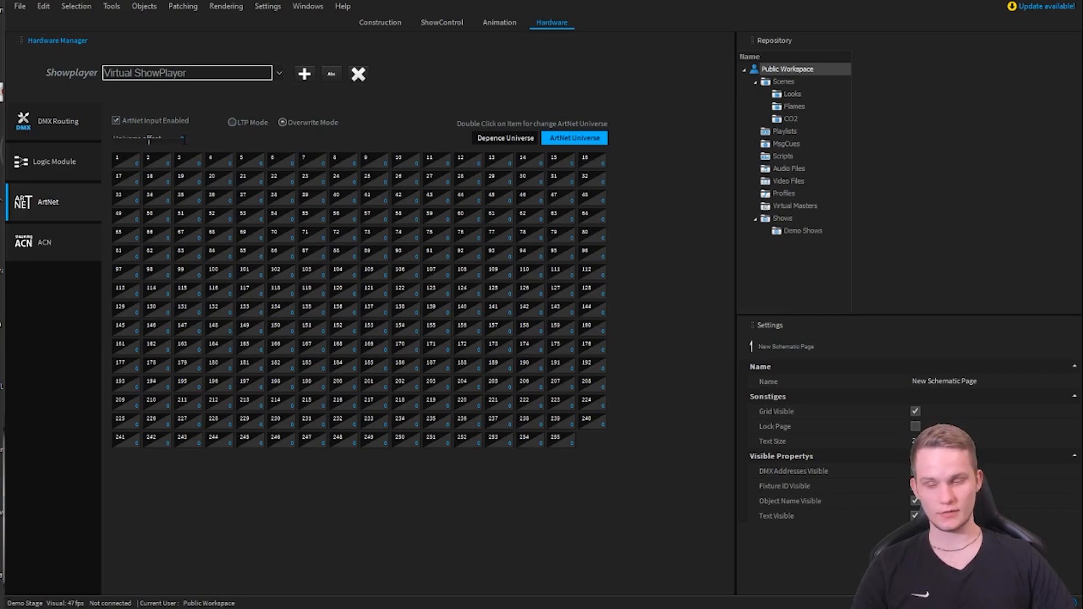
key("Return")
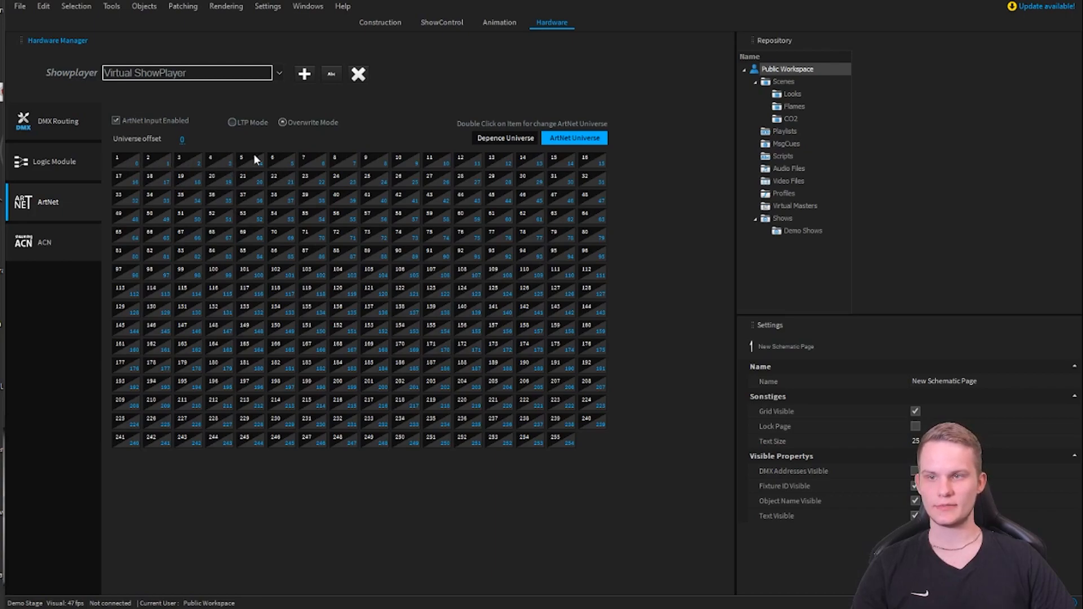
left_click(345, 172)
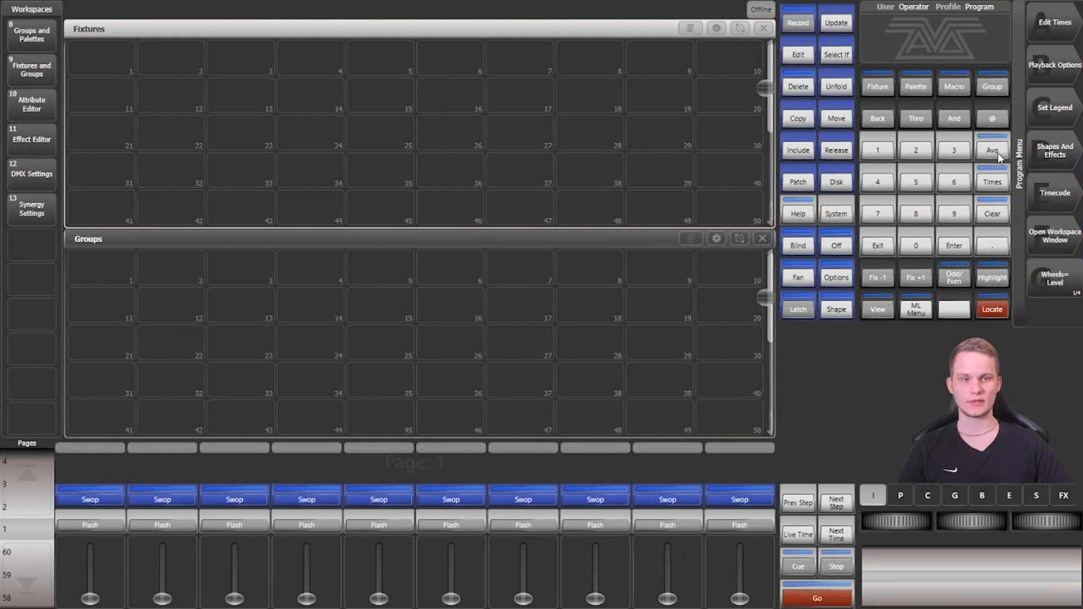
- Switch to Avolites Titan and examine the available network interfaces and their IP addresses in the system network settings
left_click(993, 150)
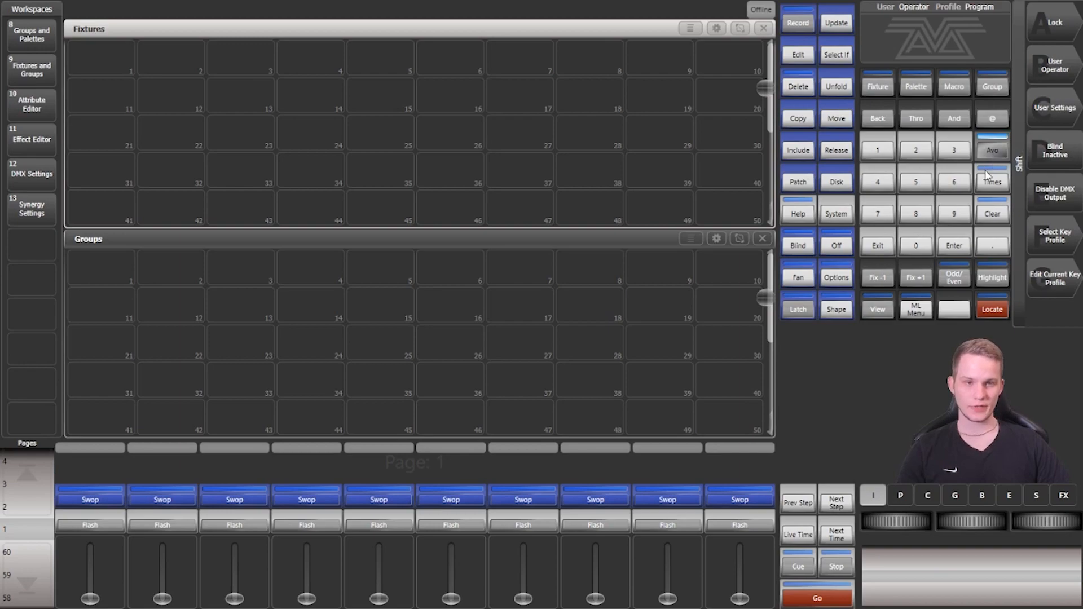
left_click(846, 215)
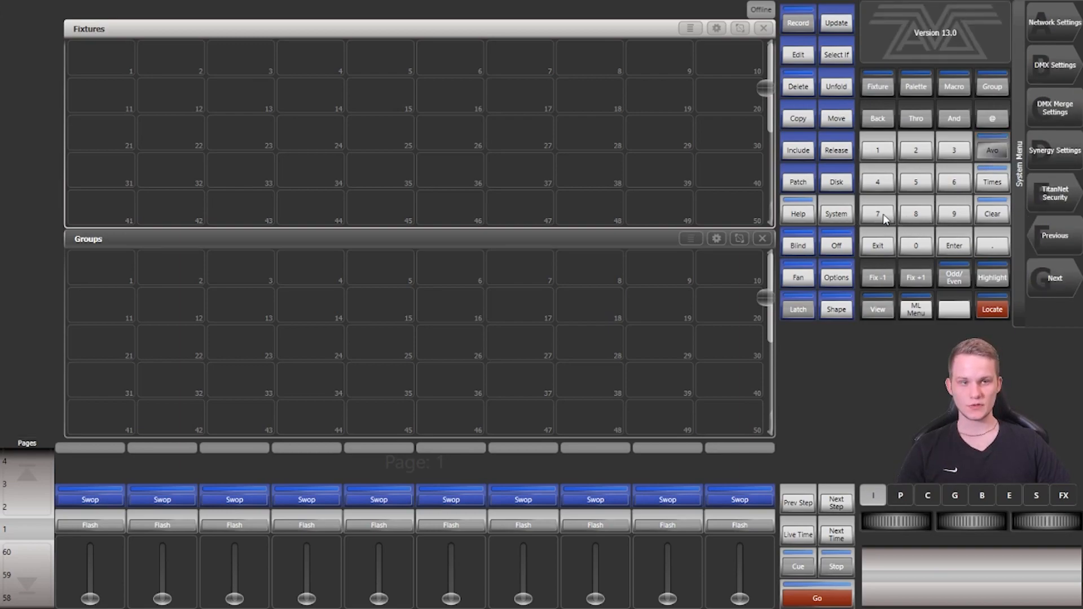
left_click(1046, 25)
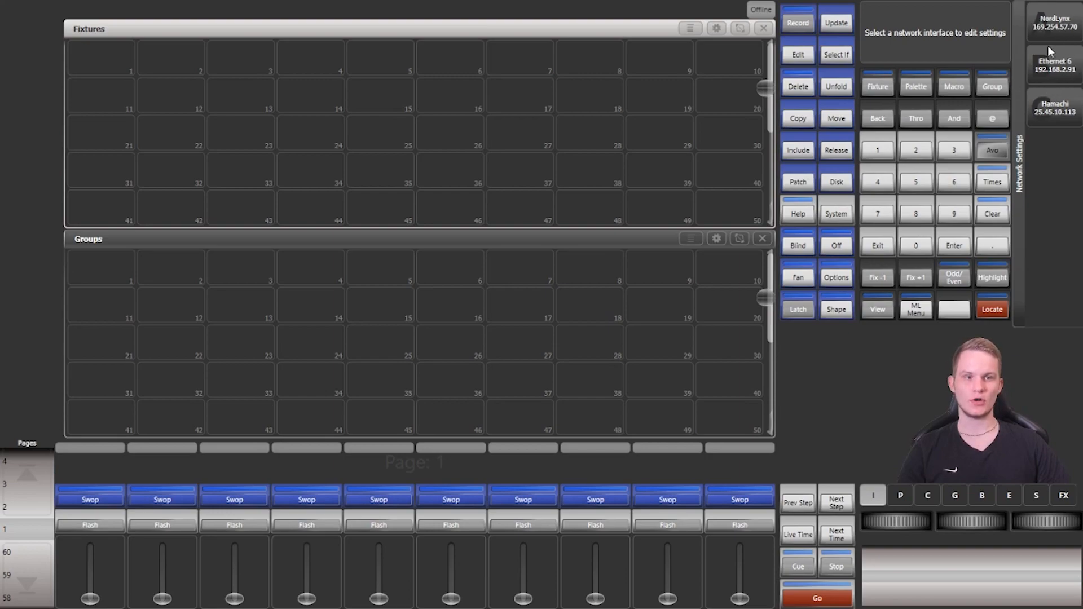
- Open the DMX settings and assign the Art-Net Broadcast: Universe 0 node to DMX Line 1
left_click(878, 247)
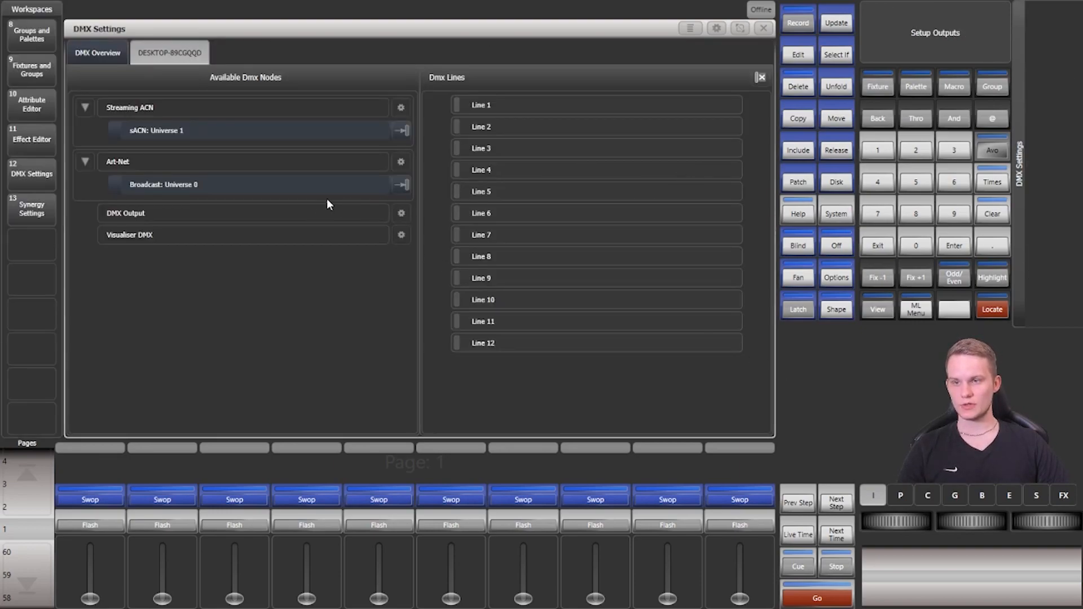
left_click(395, 183)
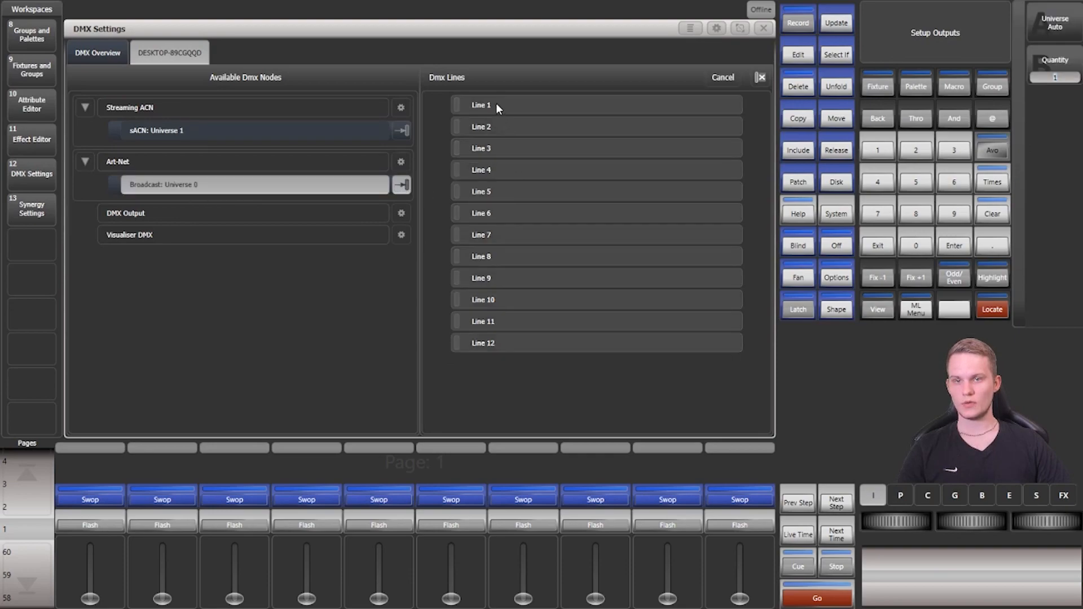
left_click(496, 104)
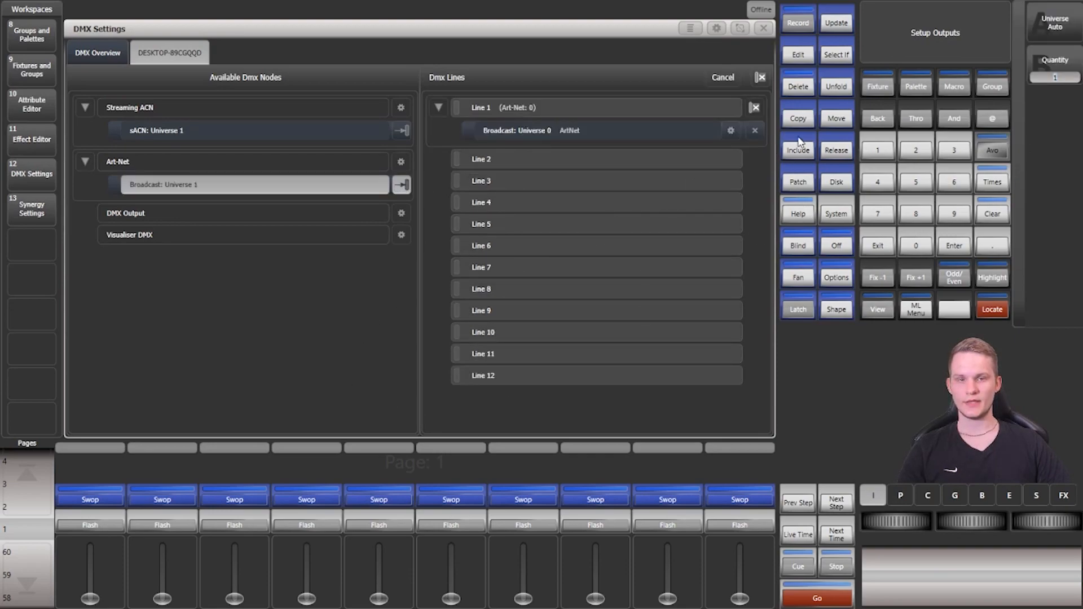
- Set the IP address of Line 1's Art-Net node to 192.168.2.191 and recheck it in the node properties
left_click(730, 131)
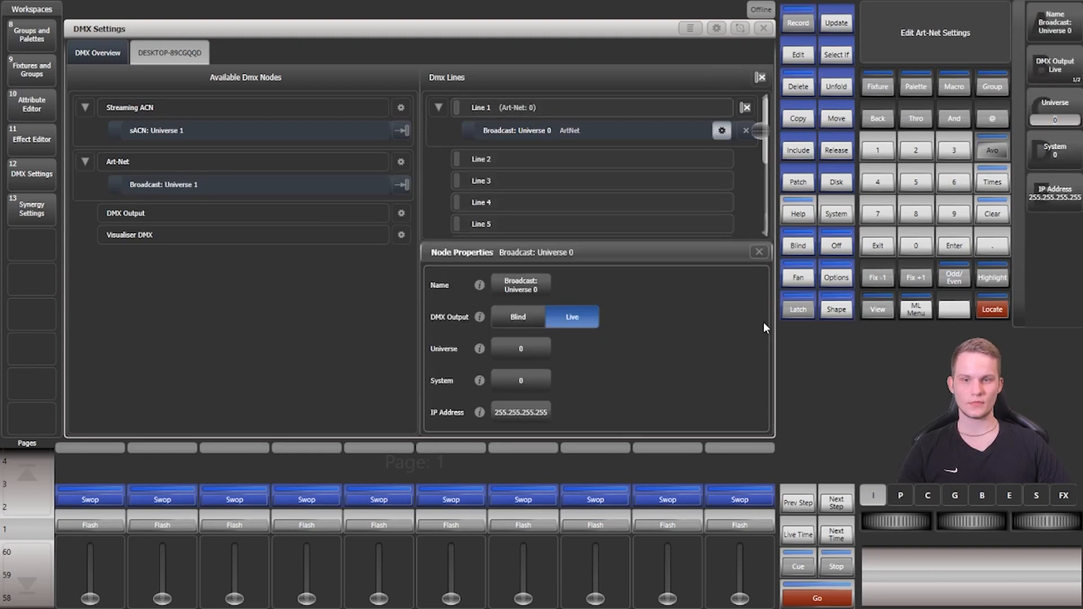
left_click(543, 412)
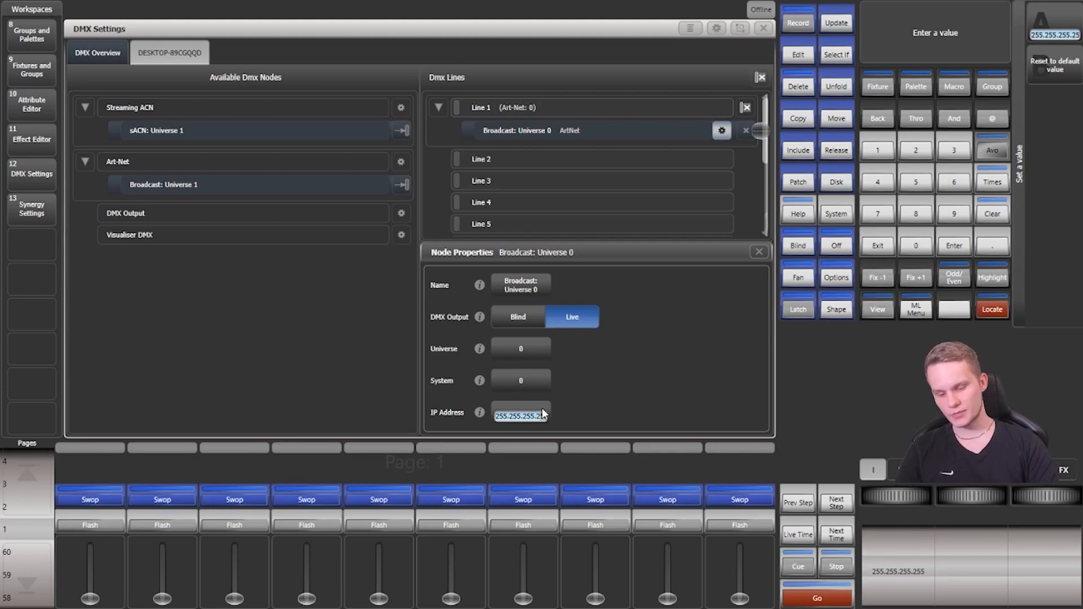
type("192")
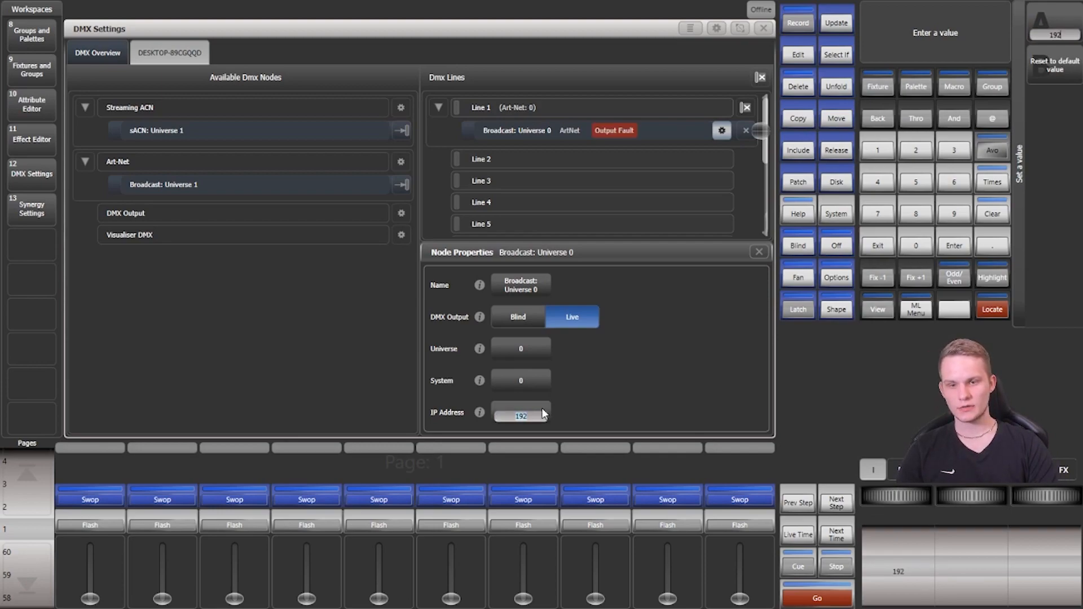
type(".168")
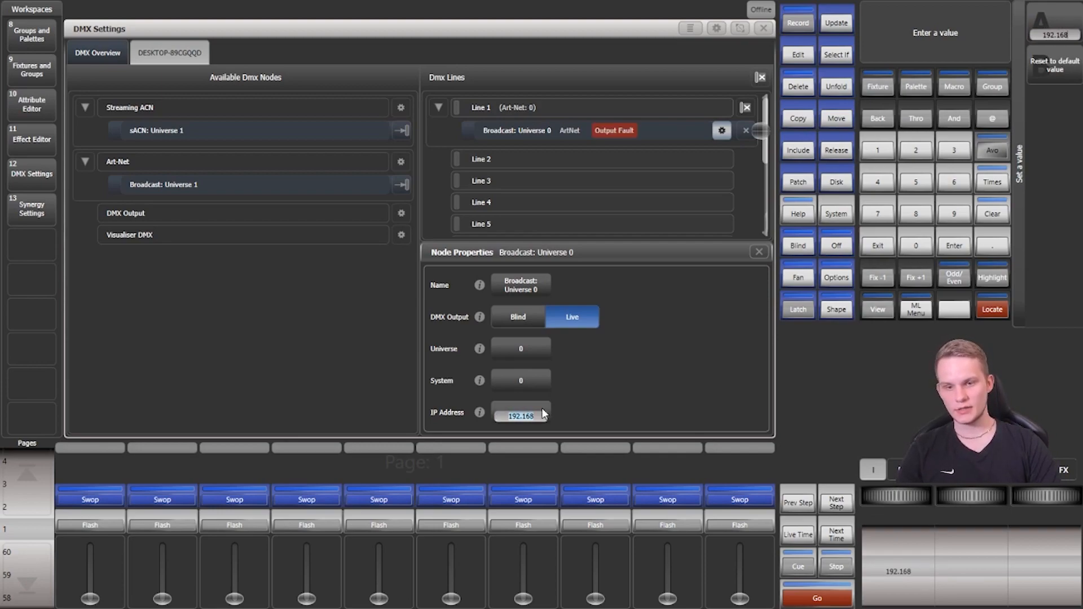
type(".2.191")
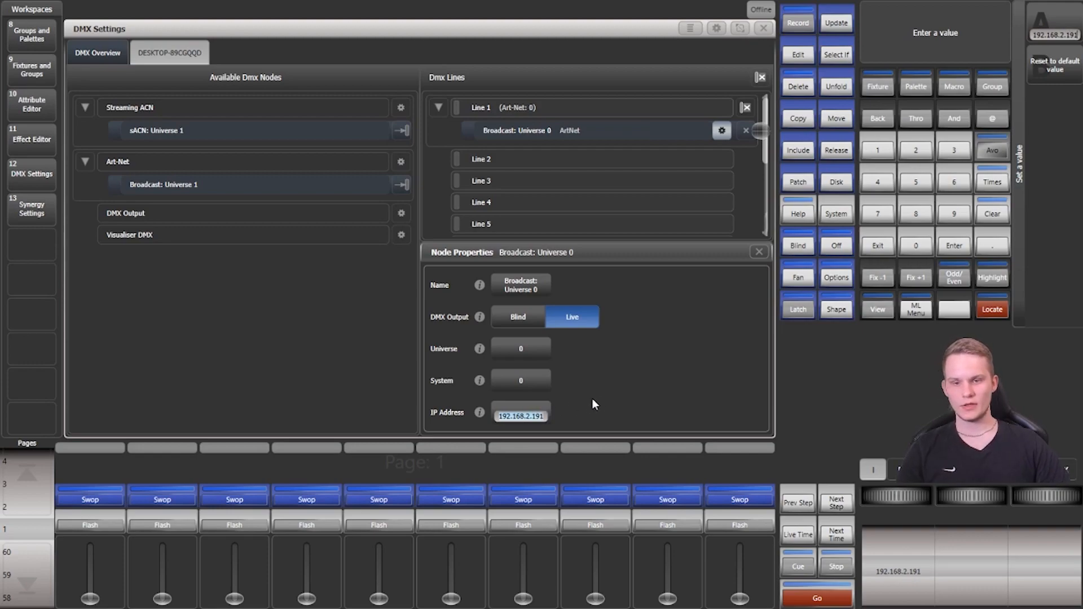
left_click(760, 253)
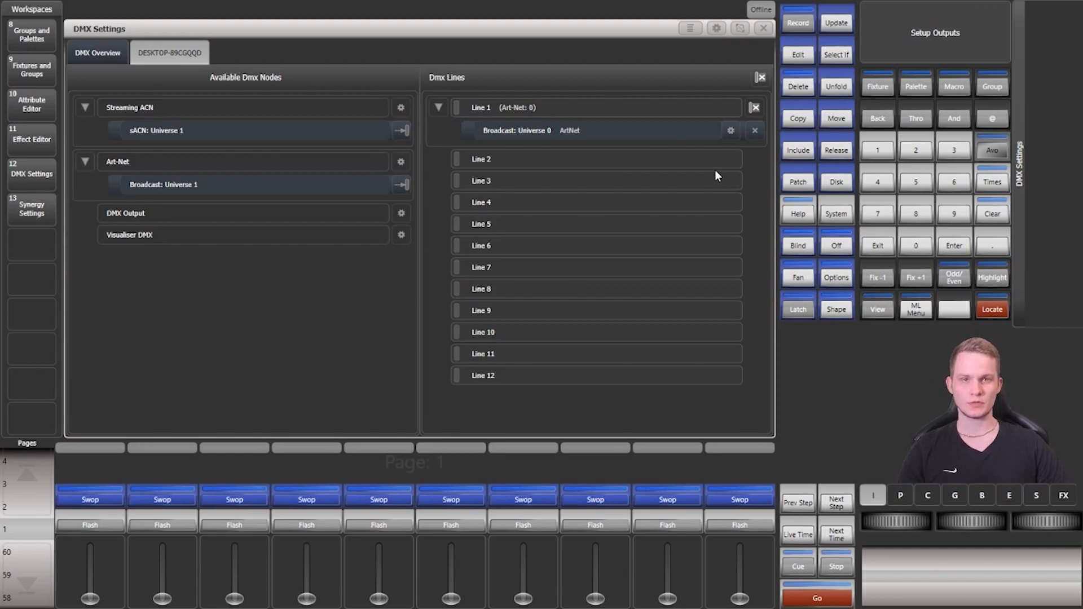
left_click(730, 130)
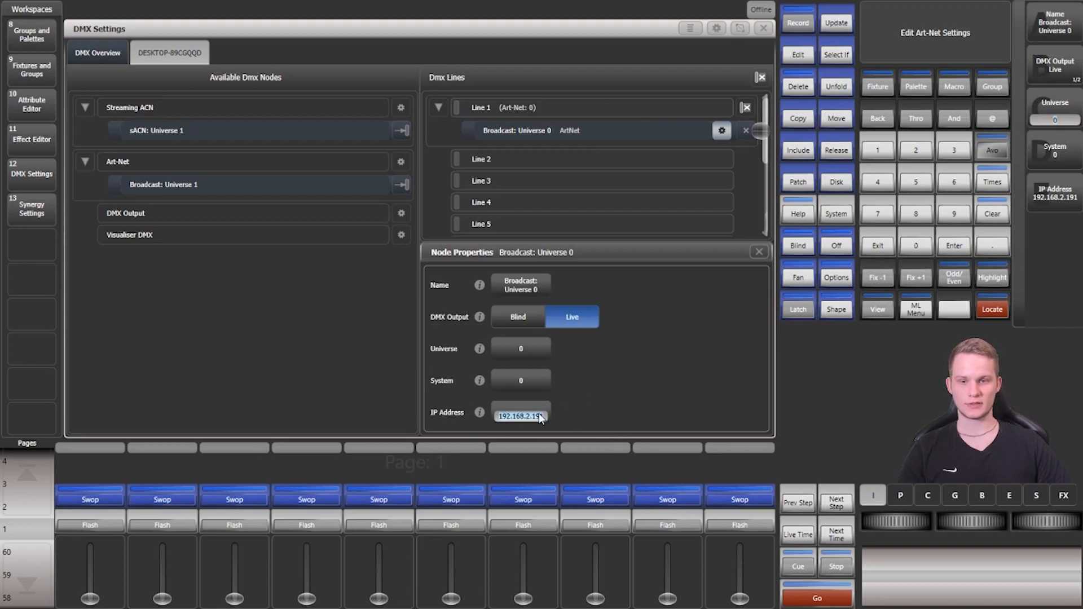
left_click(758, 251)
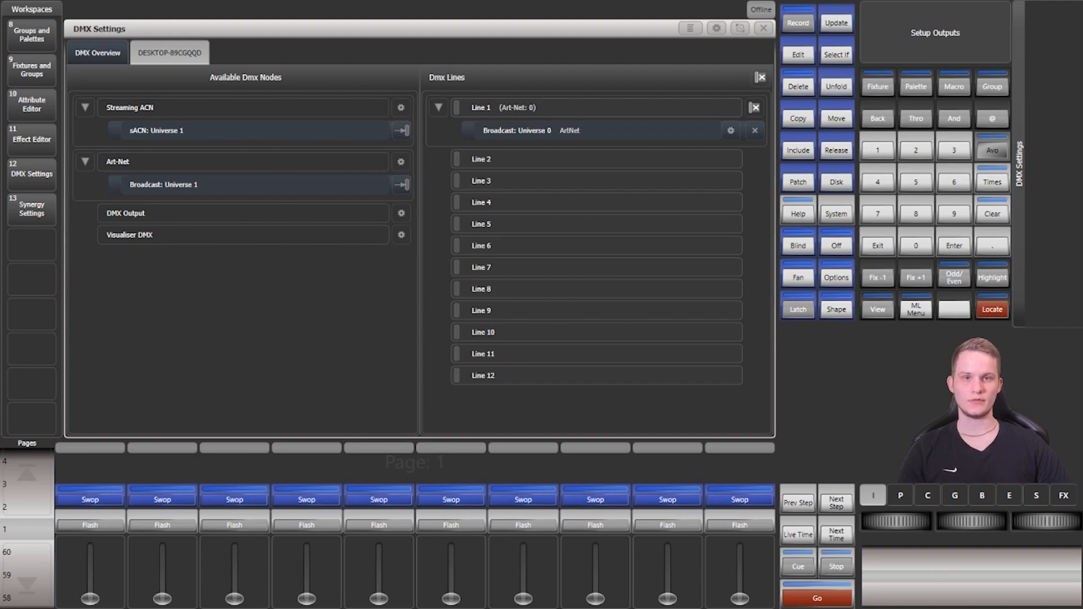